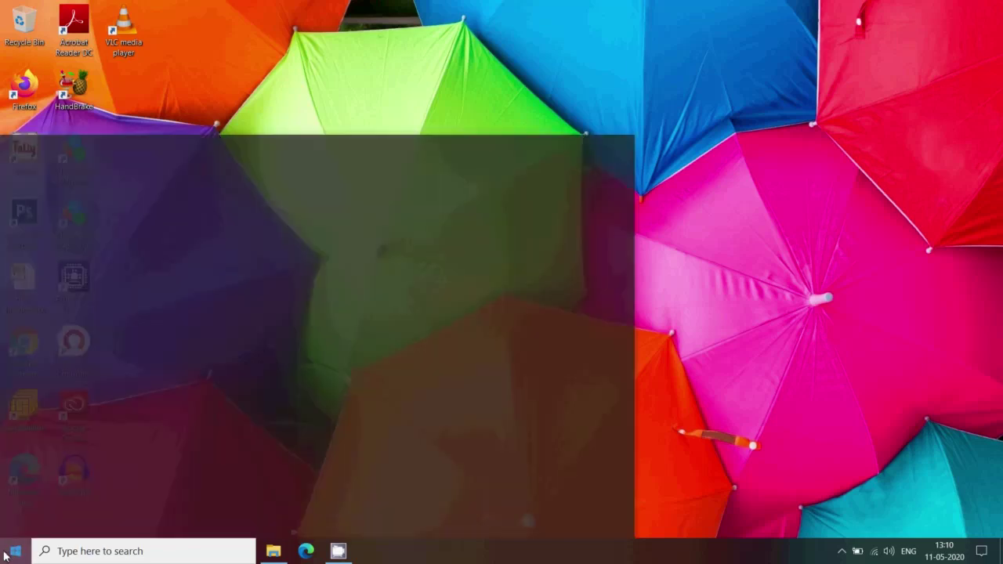
- Launch Shotcut from the Windows Start menu app list
scroll(94, 478, "down", 15)
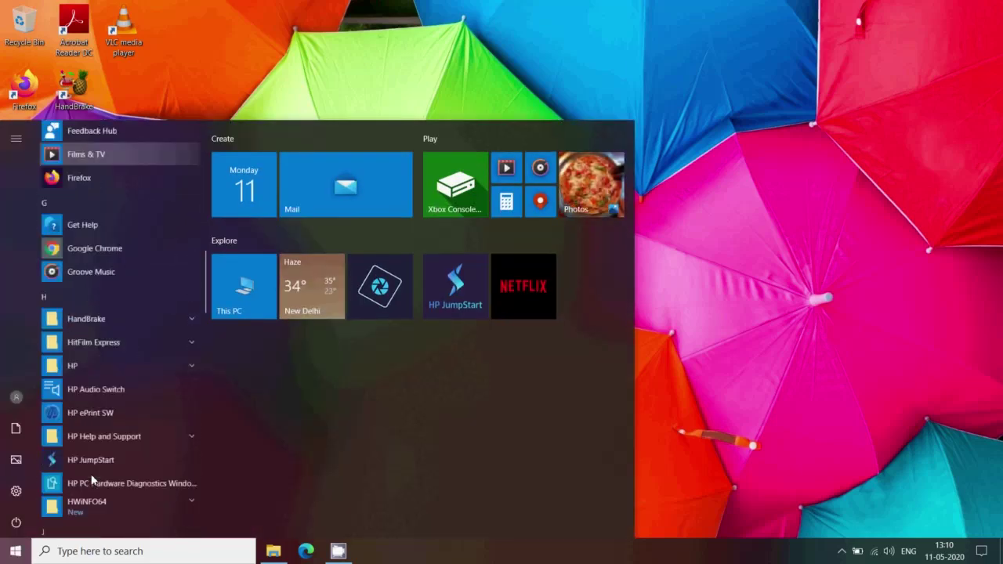
scroll(93, 471, "down", 6)
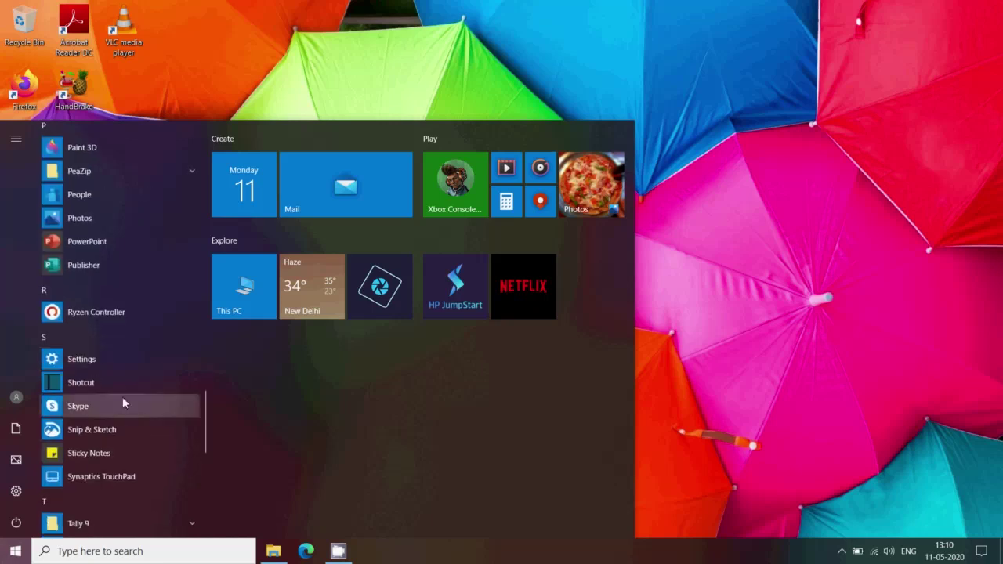
left_click(130, 390)
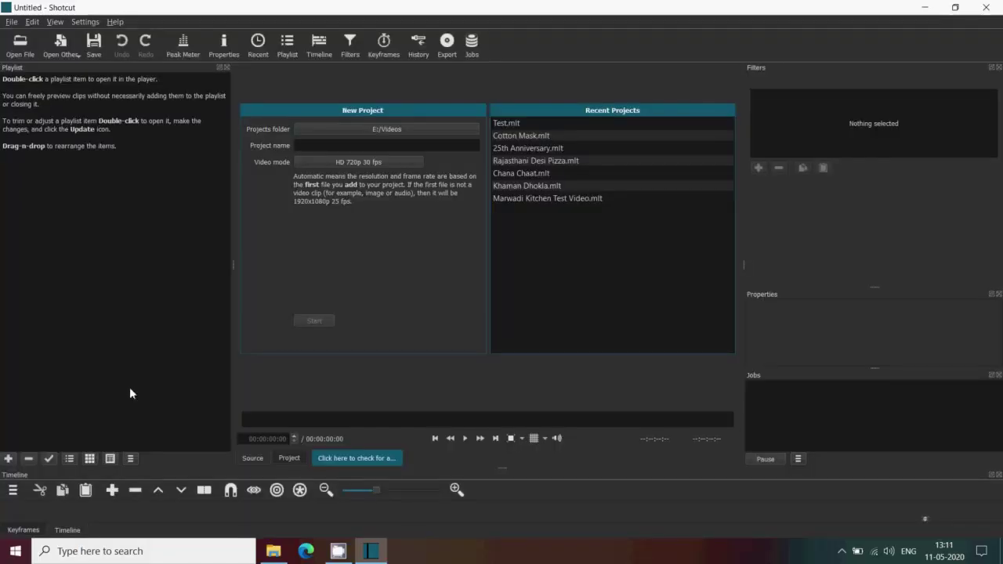
- Create a new project named Test1 and give the timeline more room
type("Test1")
left_click(310, 321)
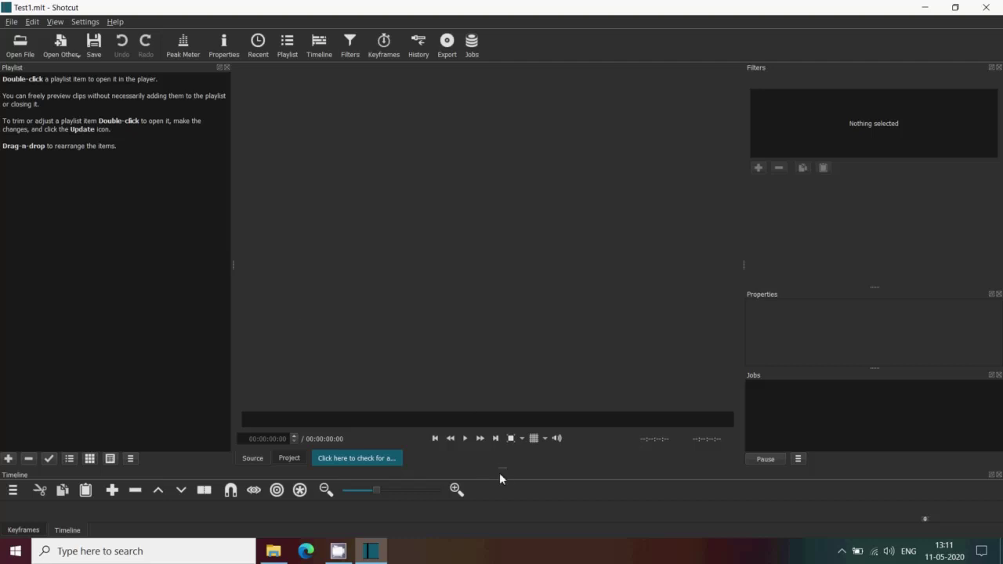
left_click_drag(504, 468, 504, 359)
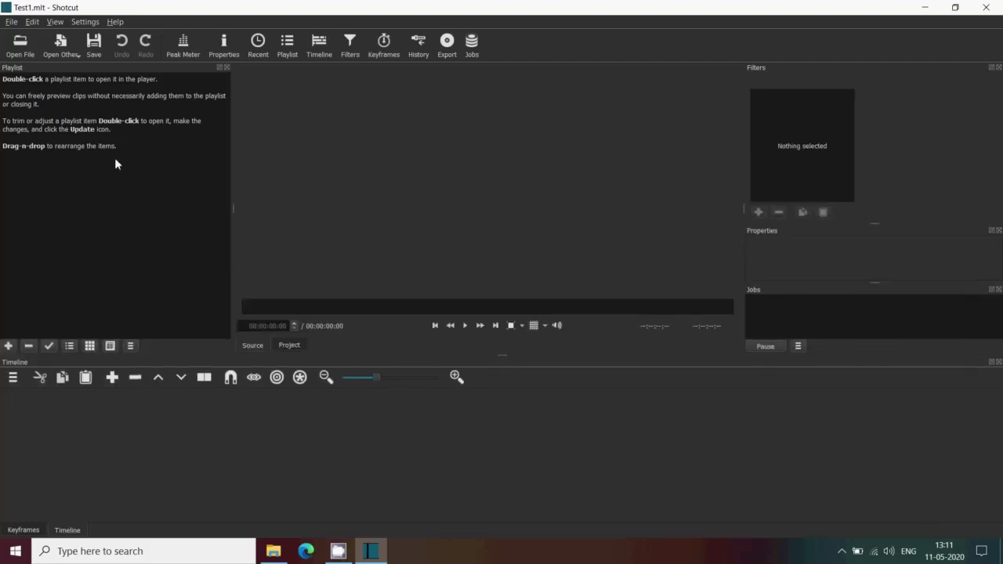
- Open MK intro with logo.mp4 and append it to track V1
left_click(26, 57)
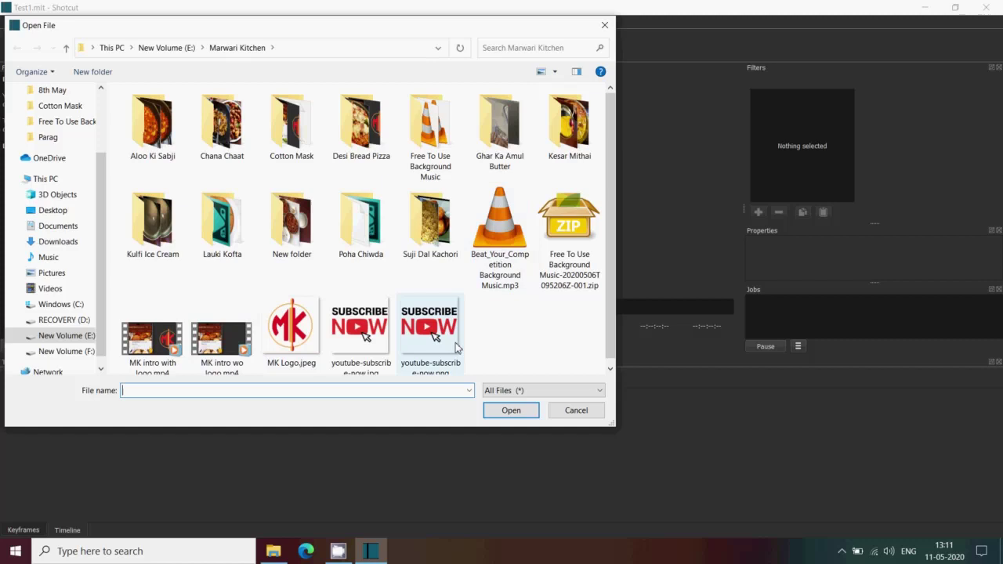
left_click_drag(613, 424, 682, 459)
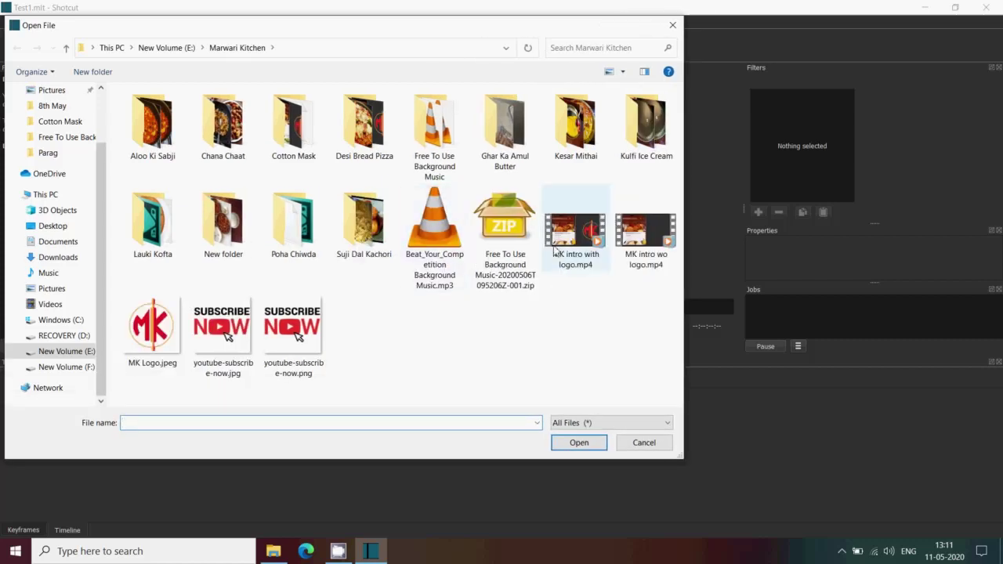
double_click(583, 249)
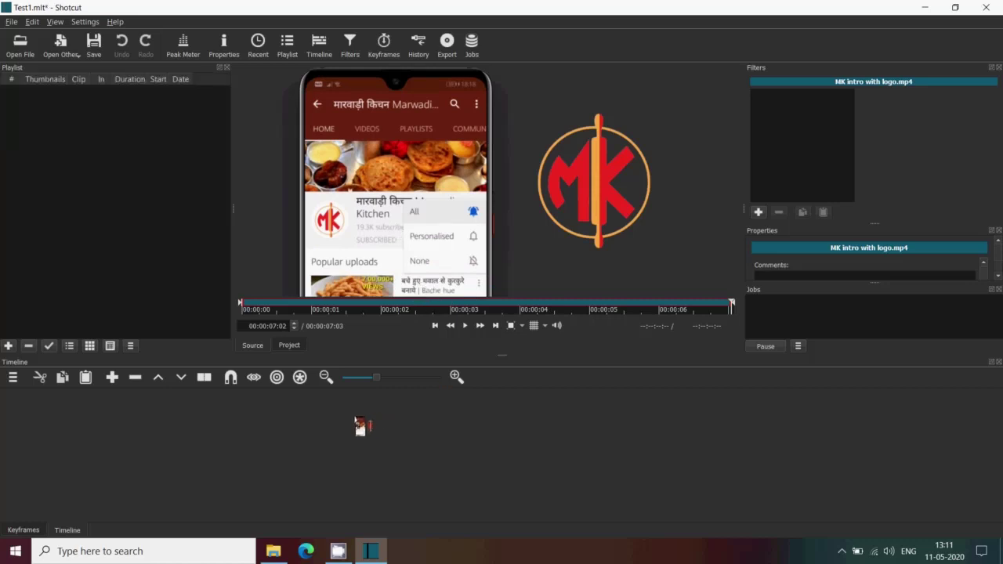
key("a")
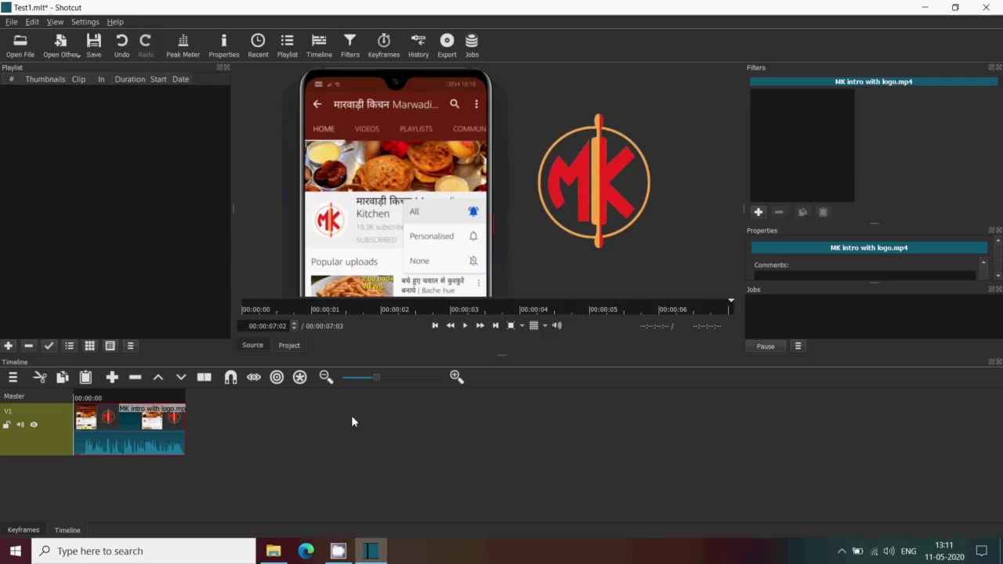
- Drag MK intro wo logo.mp4 from the Marwari Kitchen folder onto Shotcut's timeline
left_click(272, 550)
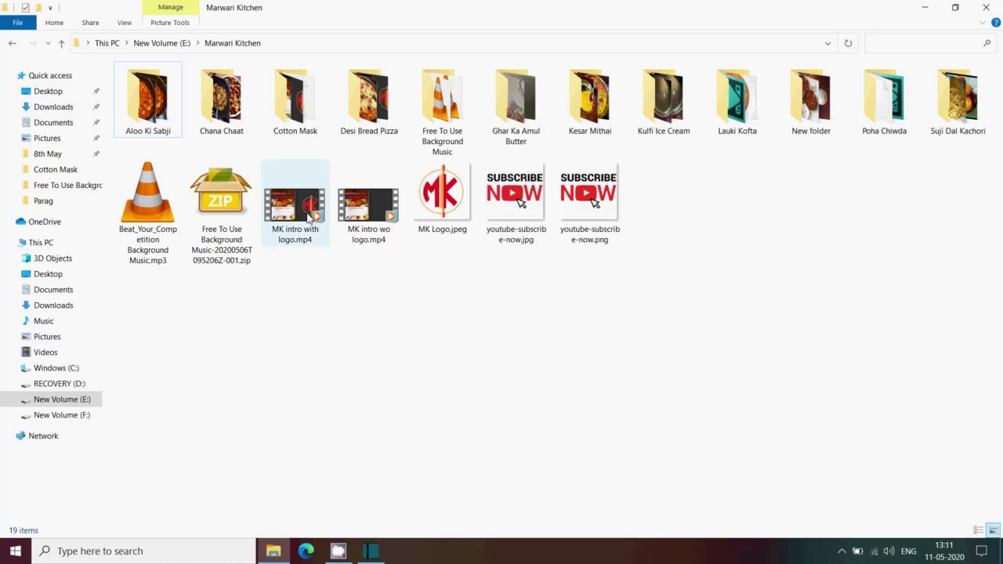
left_click(368, 221)
left_click_drag(368, 220, 400, 451)
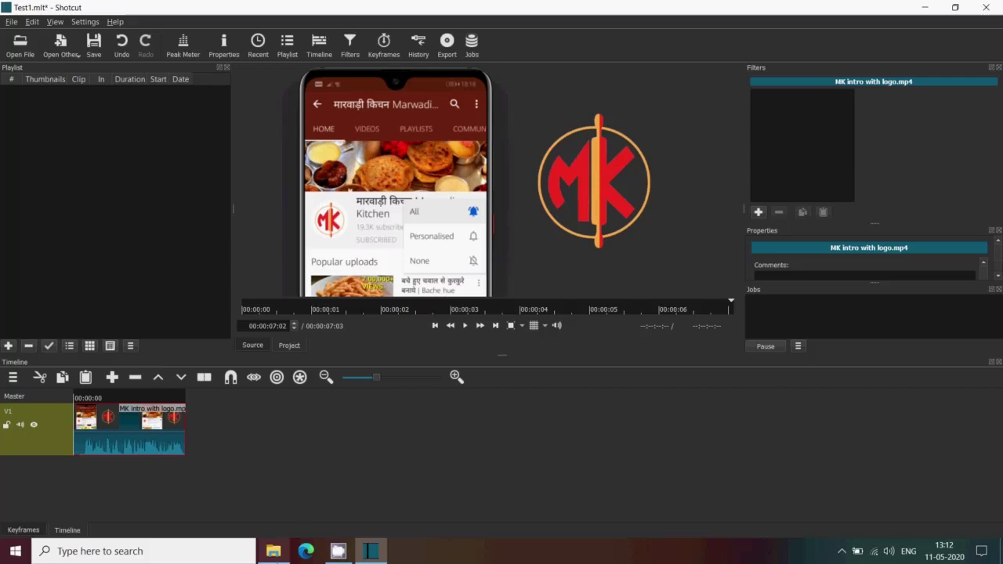
- Open the background mp3, both MK intro videos, MK Logo.jpeg and both subscribe images
left_click(273, 551)
left_click(368, 552)
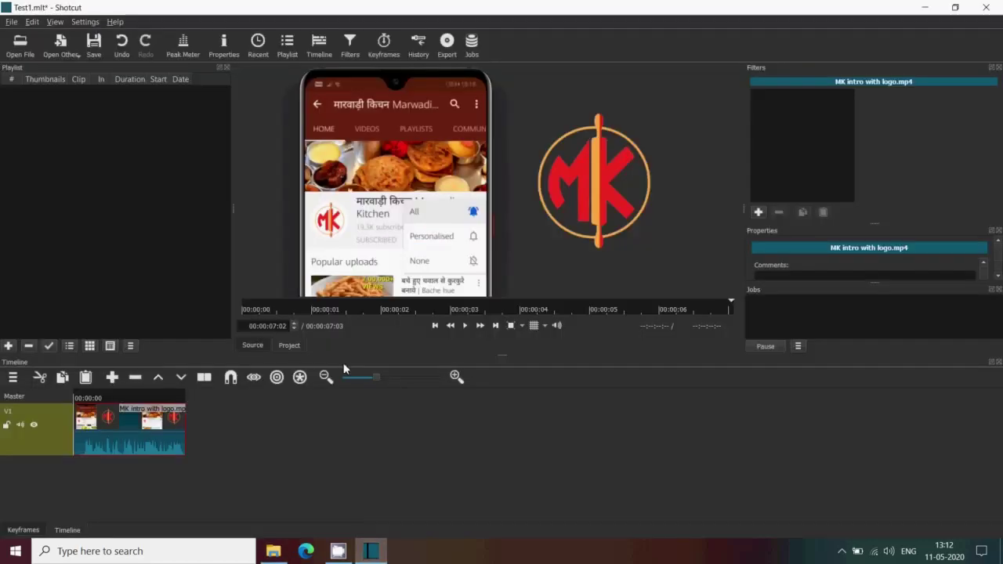
left_click(23, 47)
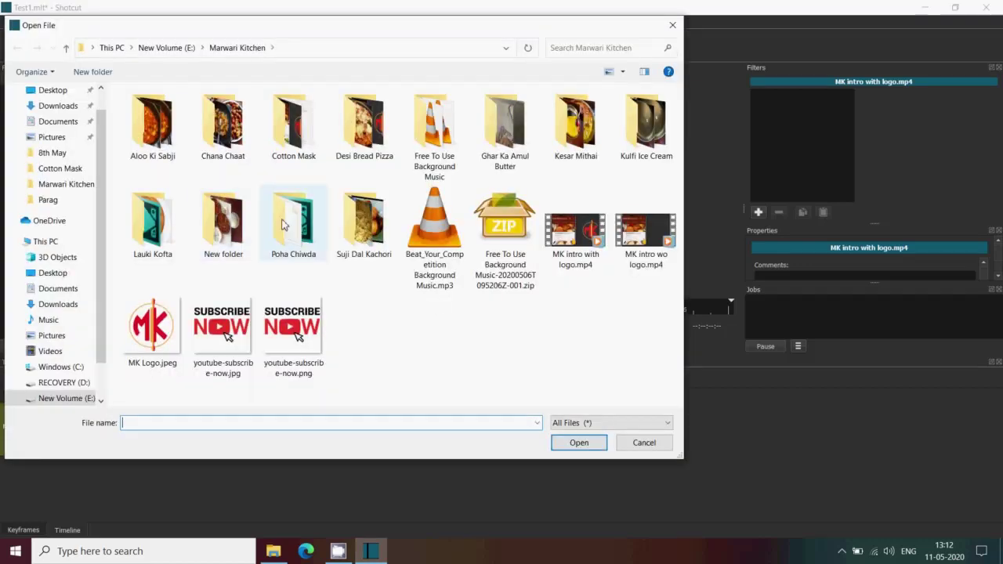
left_click_drag(473, 347, 170, 312)
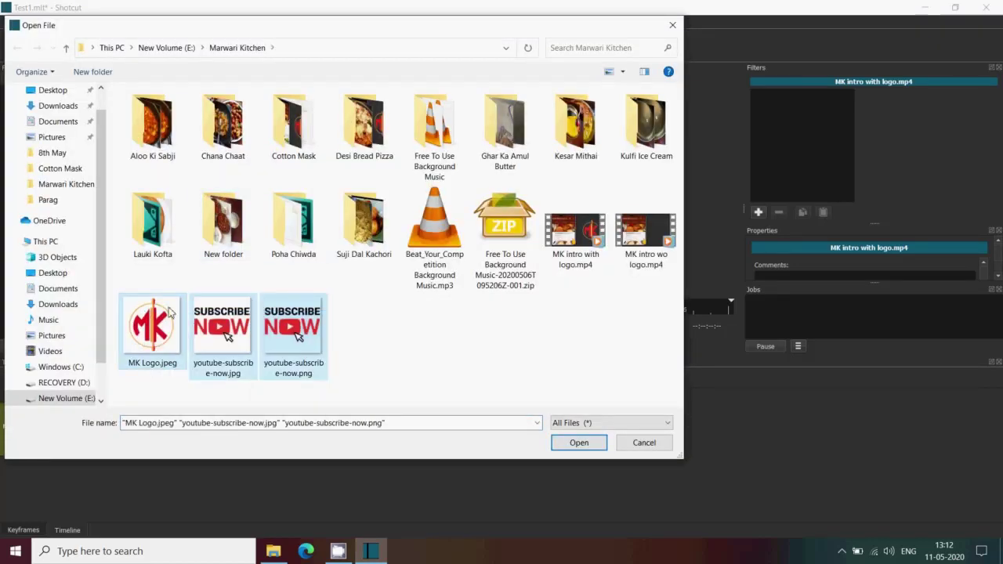
left_click(533, 353)
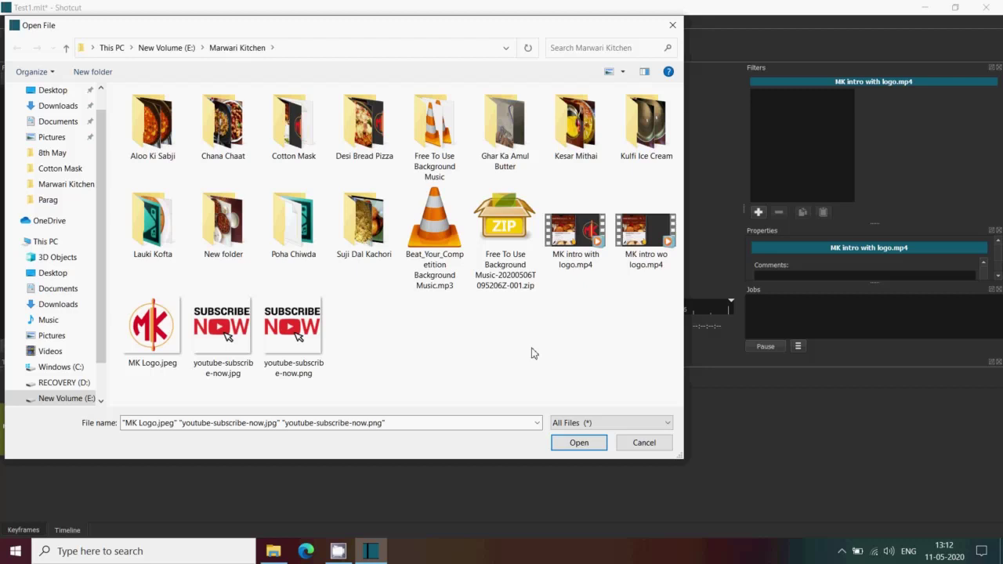
left_click(429, 253)
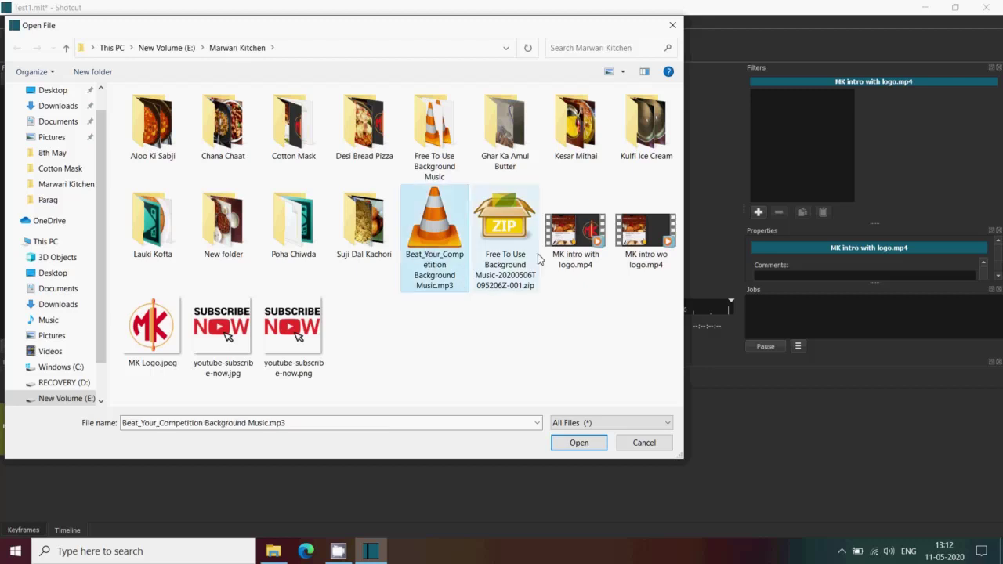
left_click(587, 257, "ctrl")
left_click(620, 253, "ctrl")
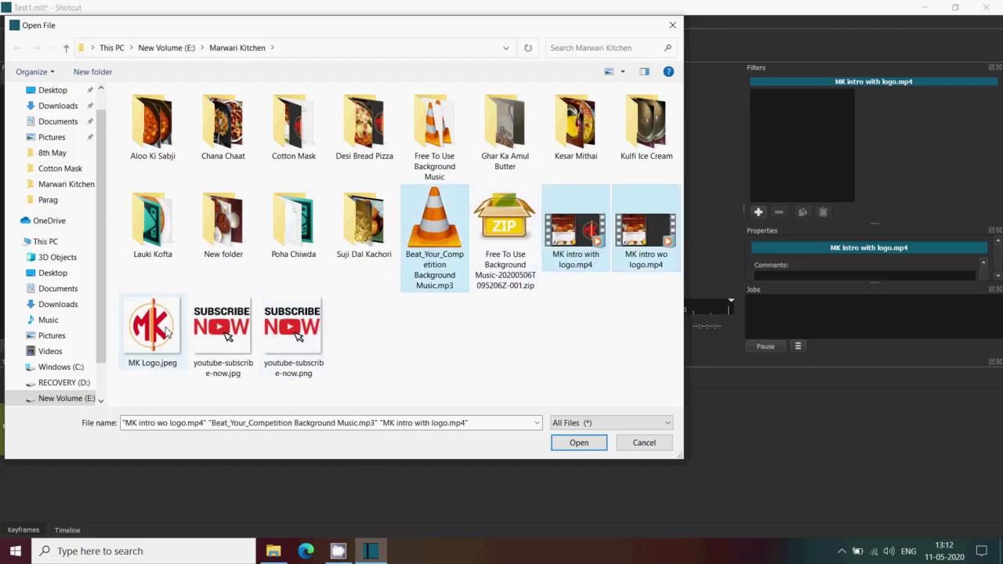
left_click(152, 327, "ctrl")
left_click(224, 329, "ctrl")
left_click(294, 329, "ctrl")
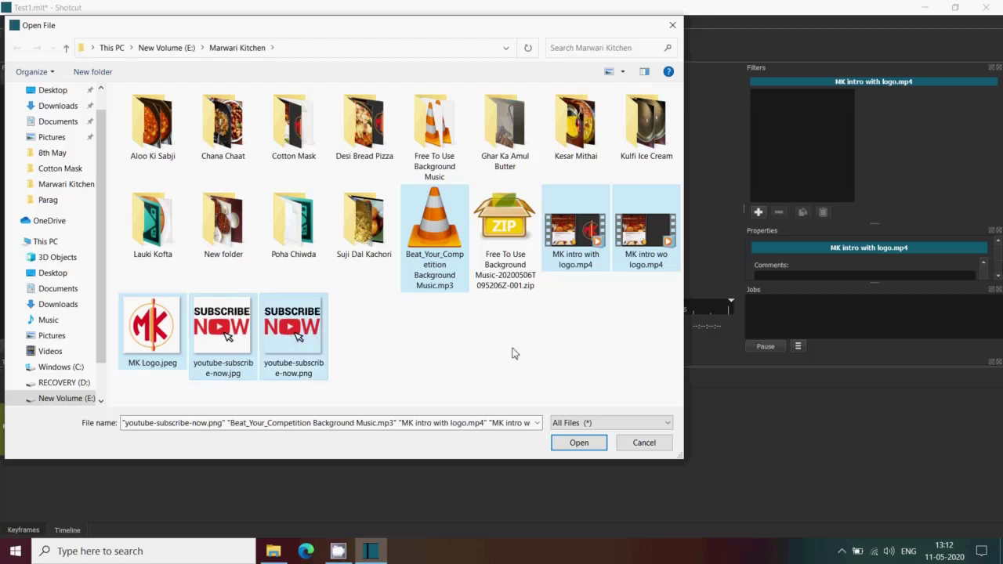
left_click(577, 443)
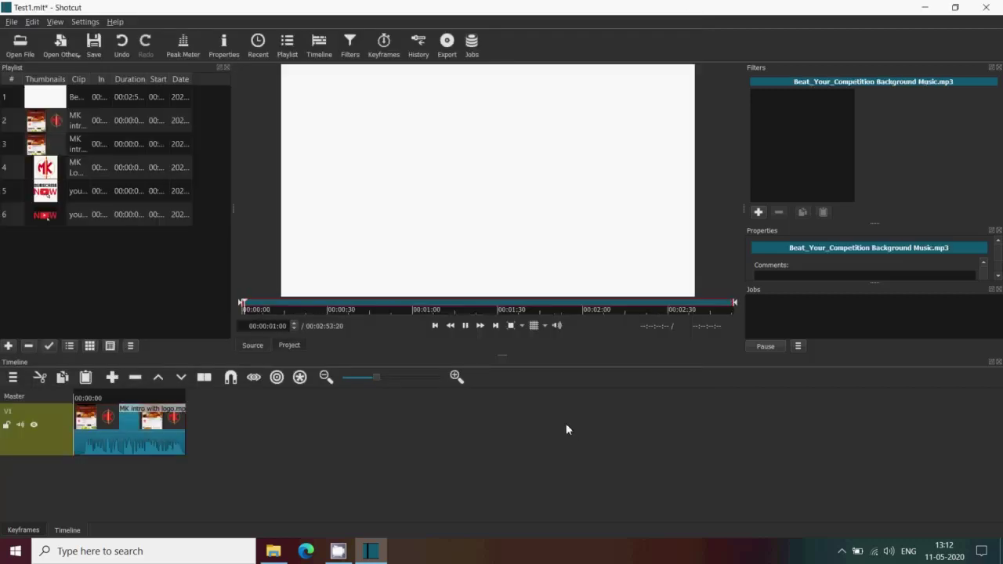
- Place both MK intro clips, the logo and two subscribe images on V1, then remove all playlist items
left_click(464, 326)
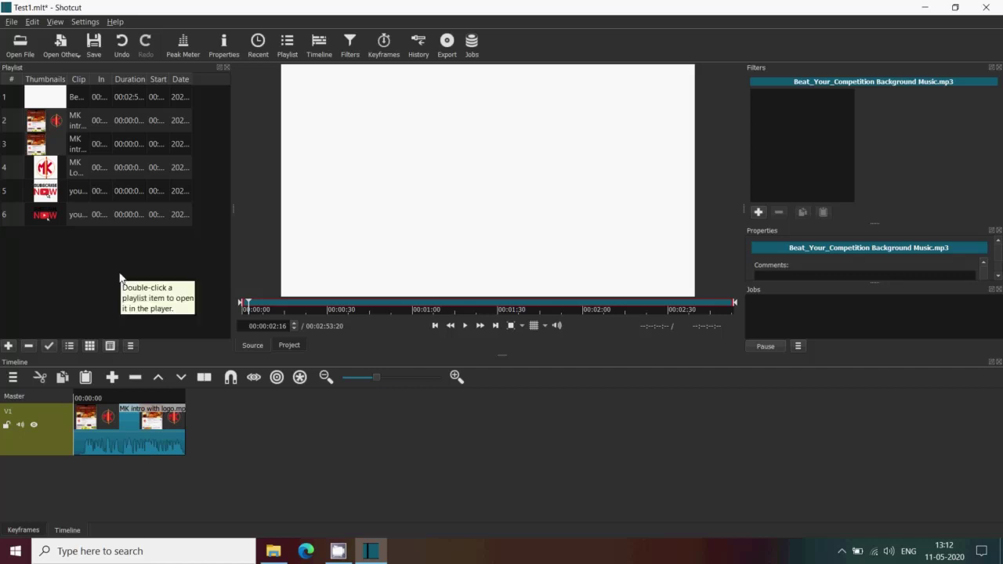
left_click(129, 100)
left_click(130, 214, "shift")
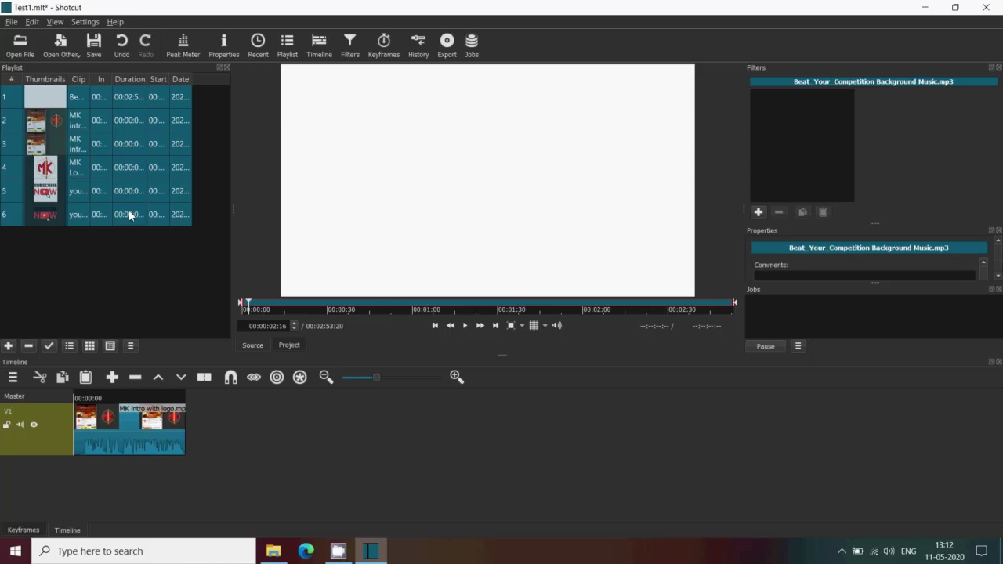
left_click_drag(128, 209, 73, 316)
left_click_drag(73, 213, 130, 122)
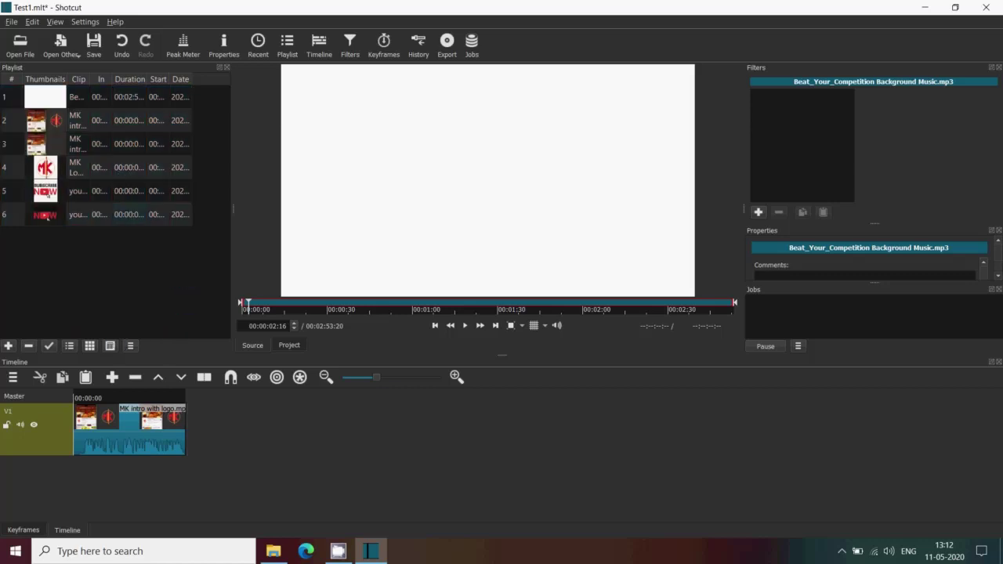
left_click(131, 122)
left_click(131, 217, "shift")
left_click_drag(128, 217, 297, 429)
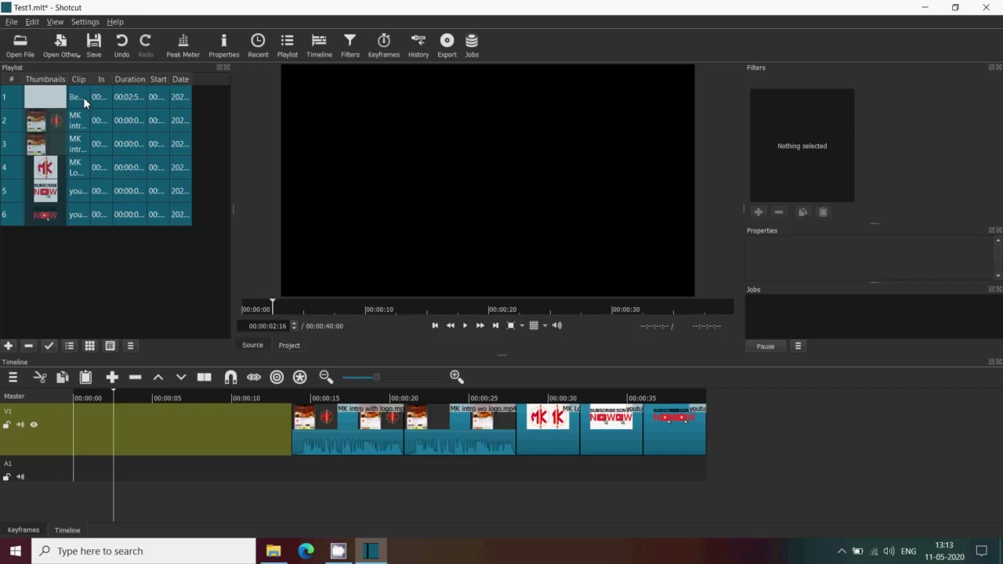
right_click(83, 97)
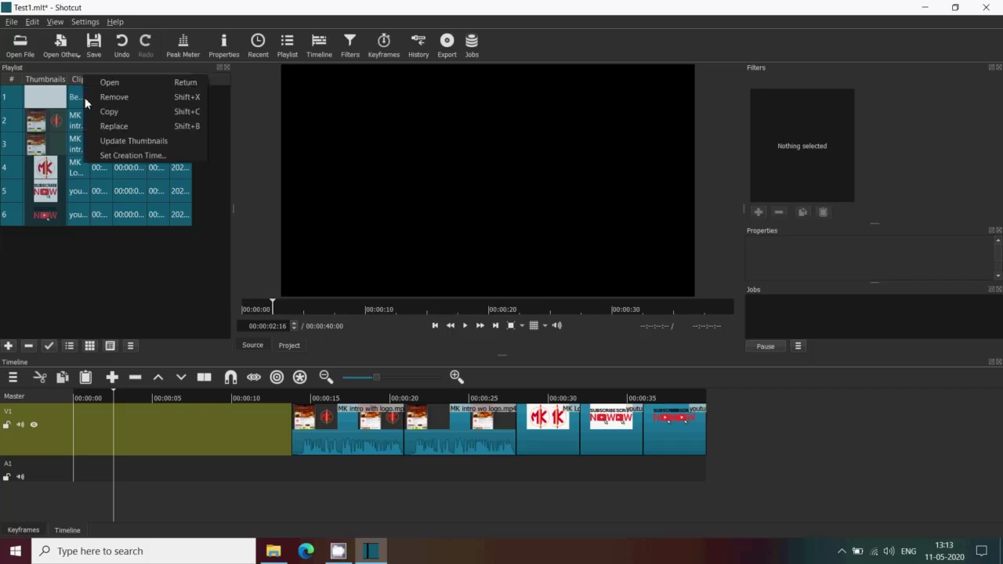
left_click(95, 98)
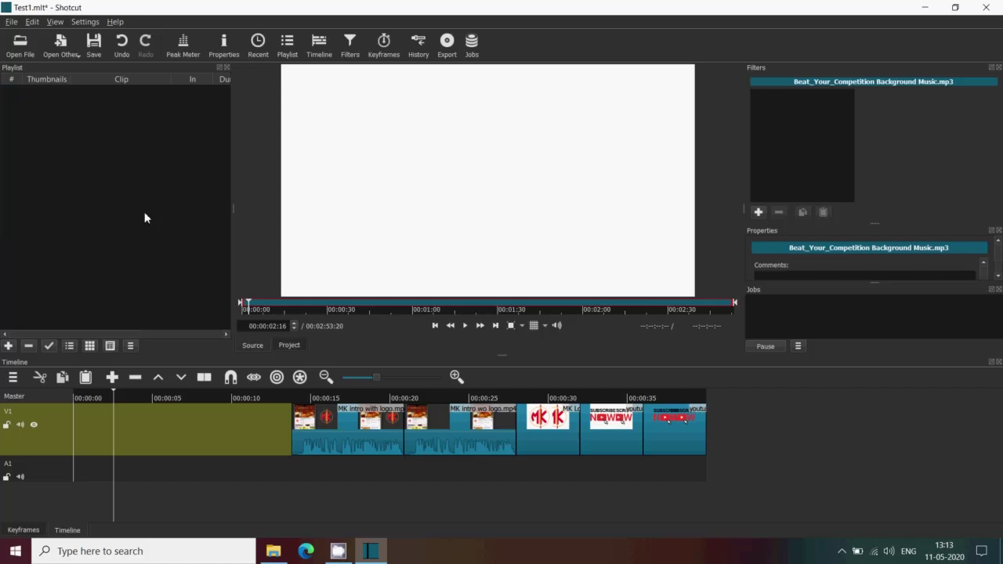
- Drag the mp3, both MK intro mp4s, MK Logo.jpeg and both subscribe images from Explorer into the playlist
left_click(274, 554)
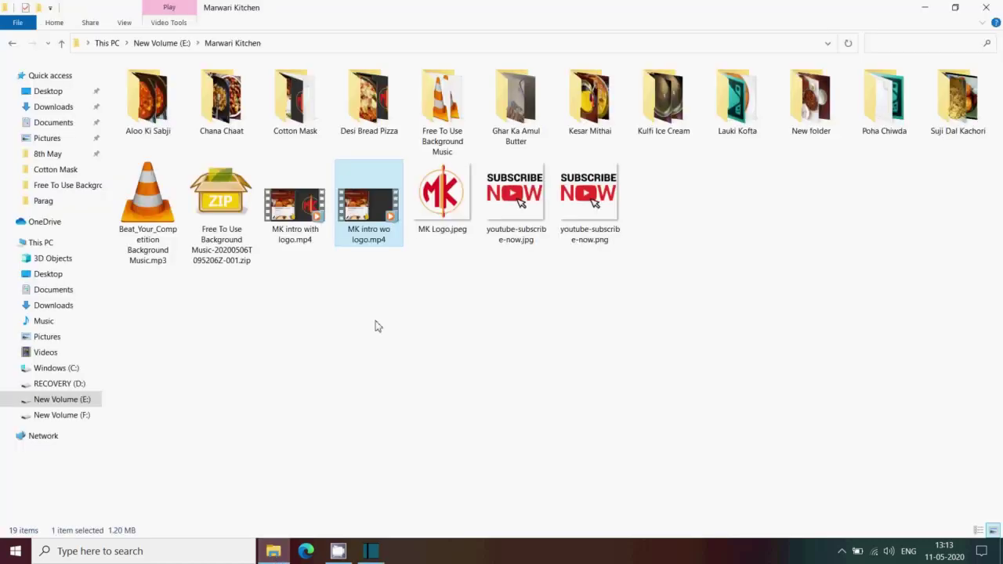
left_click(284, 291)
left_click(163, 252)
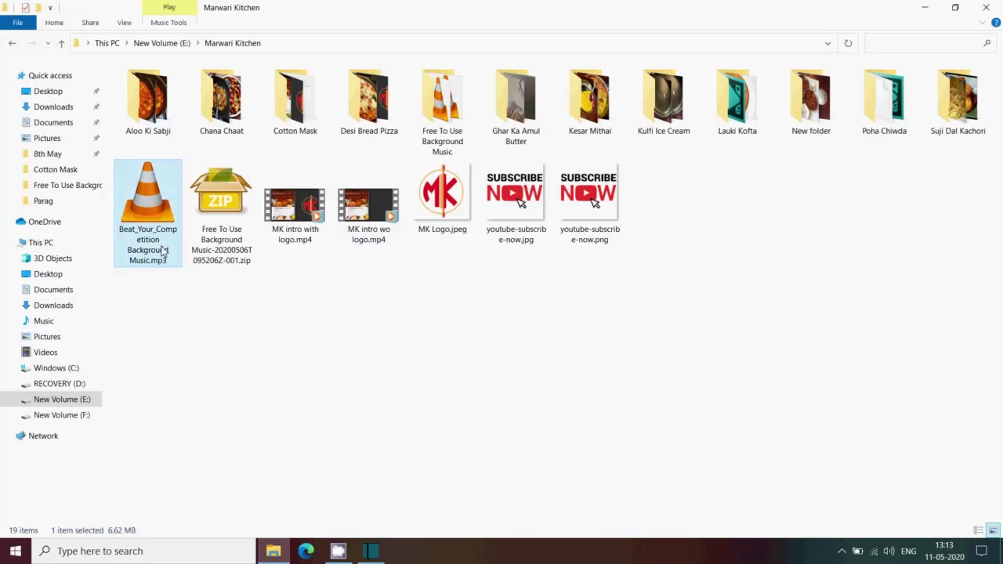
left_click(374, 224, "ctrl")
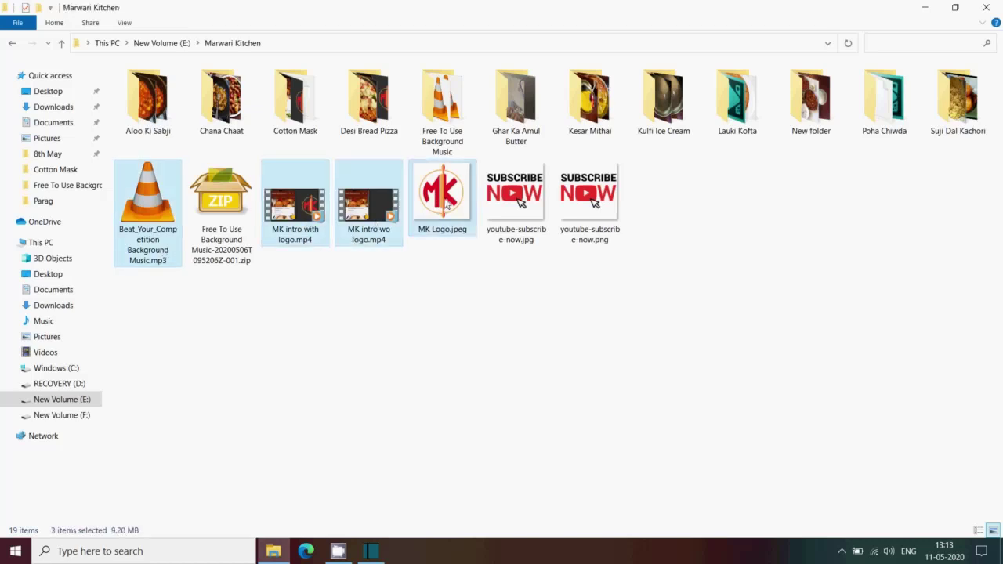
left_click(444, 204, "ctrl")
left_click(594, 204, "ctrl")
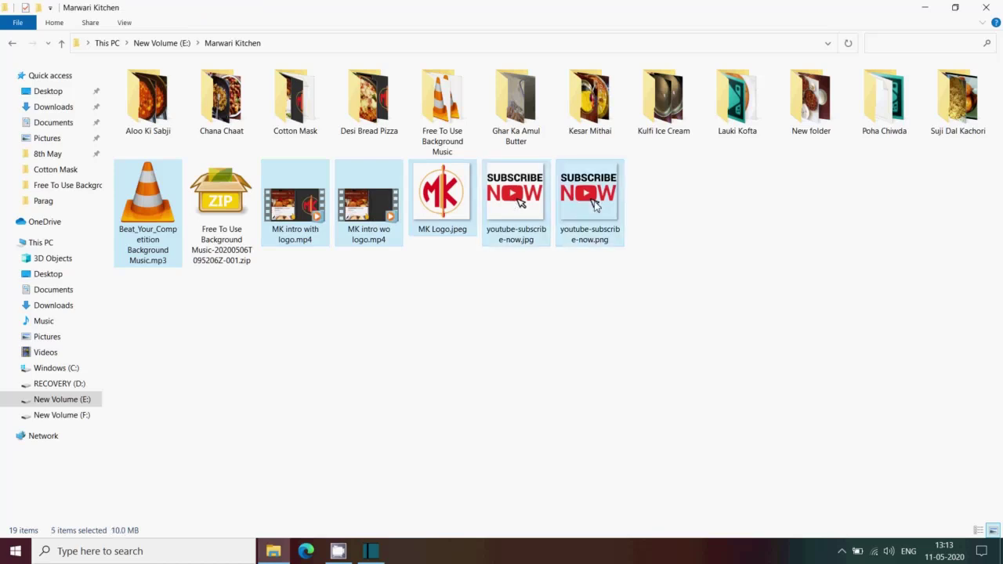
left_click_drag(594, 204, 140, 241)
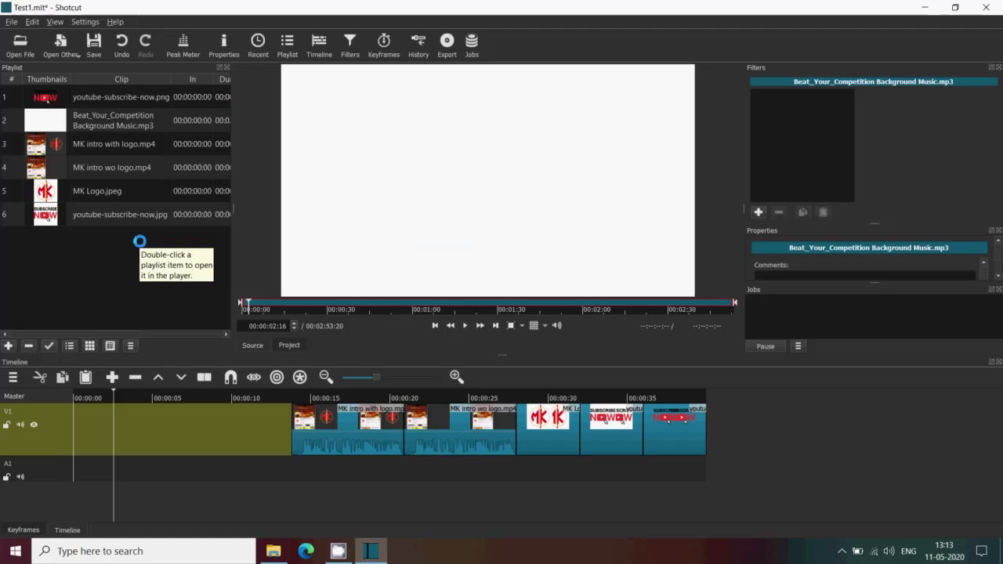
- Append all playlist clips except the music to the end of V1, reaching 00:01:07:09
left_click(96, 89)
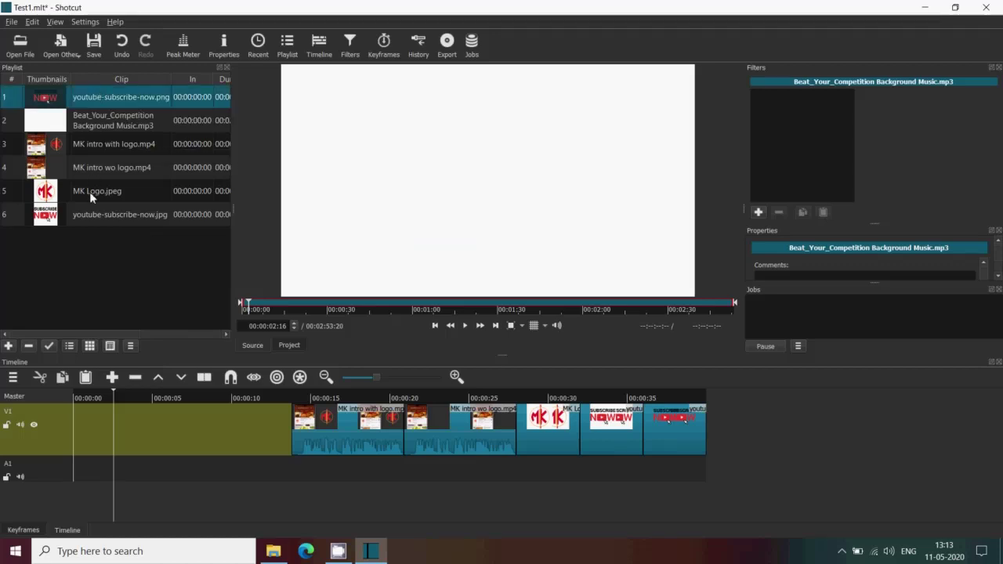
left_click(93, 207, "shift")
left_click(104, 118, "ctrl")
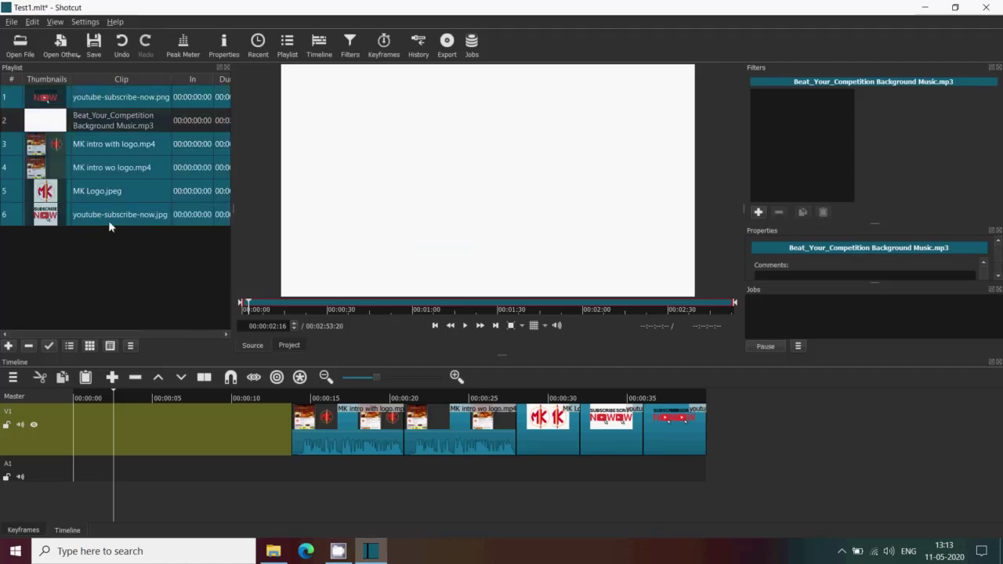
left_click_drag(110, 223, 625, 320)
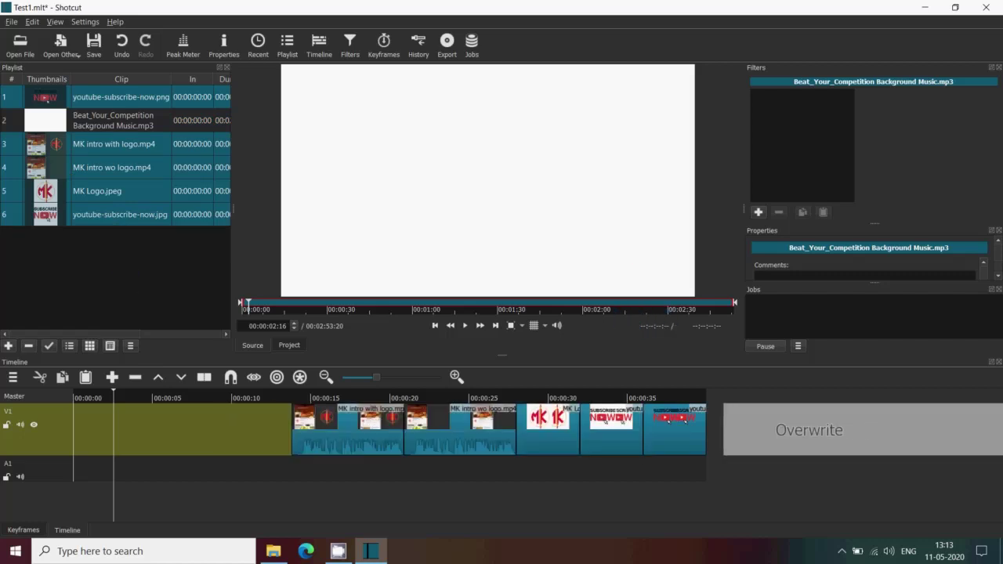
left_click_drag(725, 430, 726, 429)
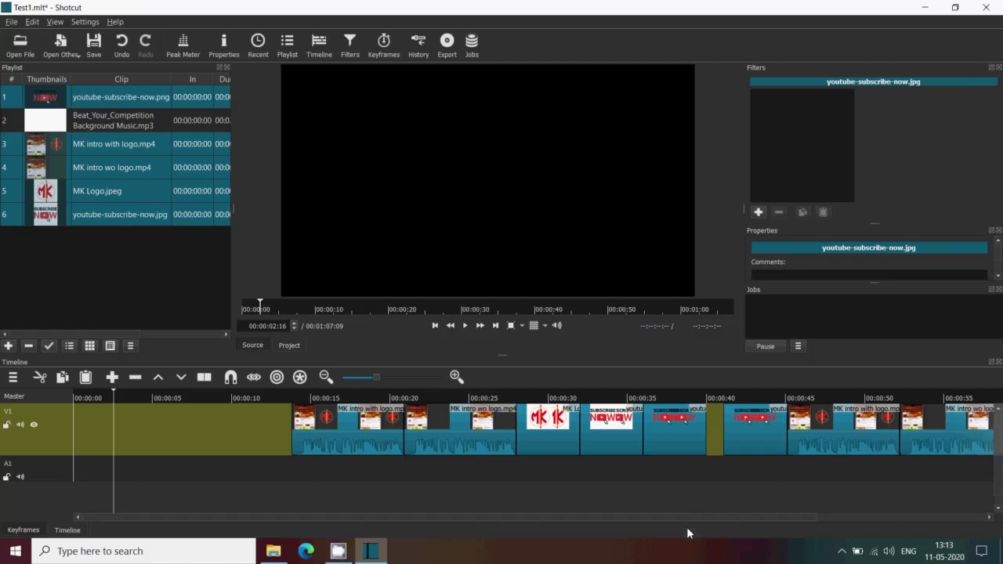
left_click_drag(692, 517, 462, 517)
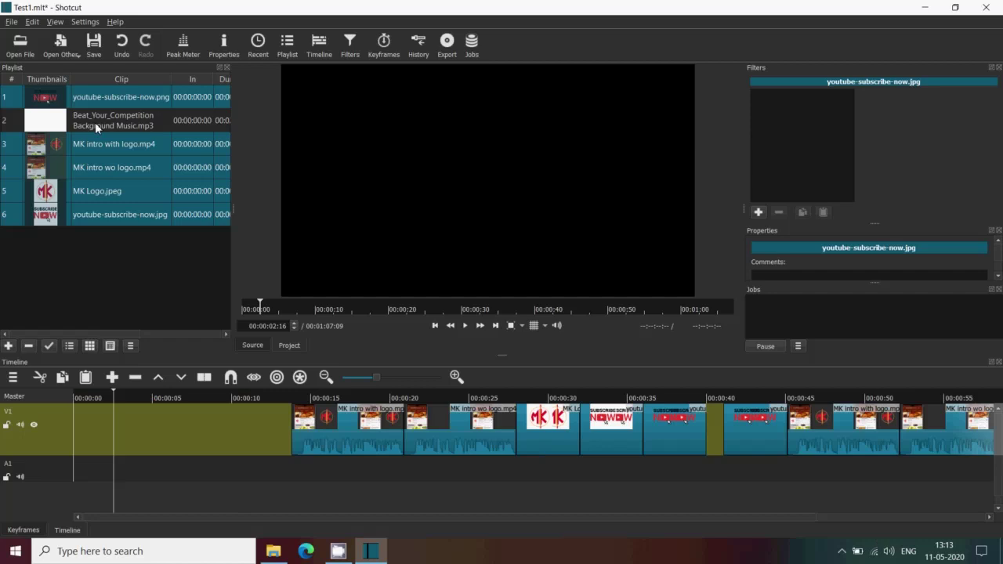
left_click(96, 245)
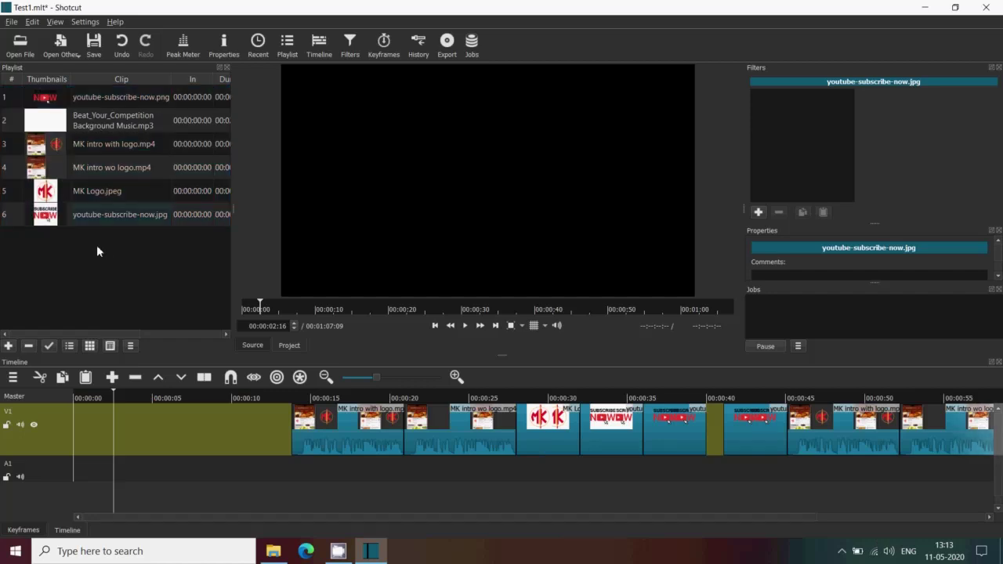
left_click(227, 67)
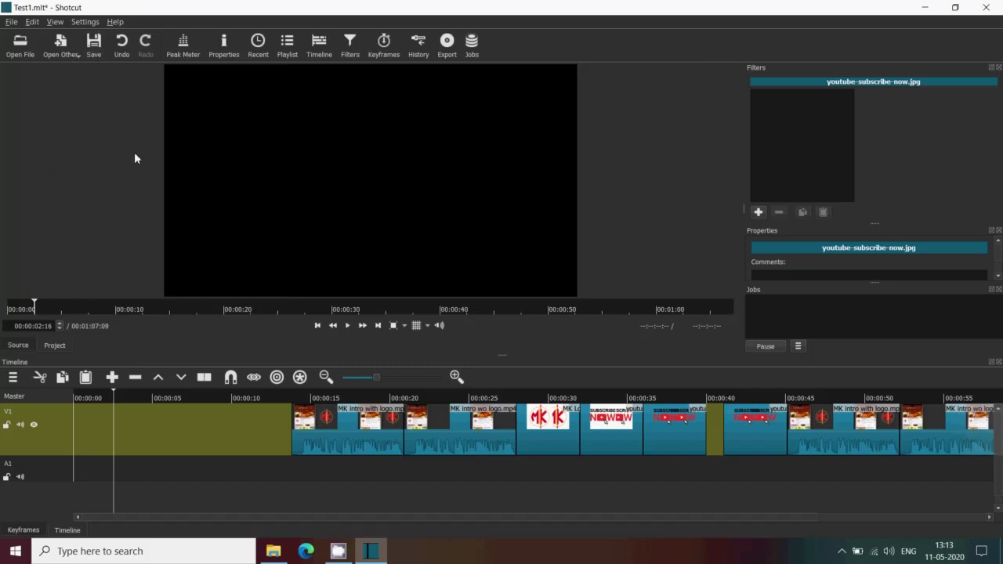
left_click(287, 45)
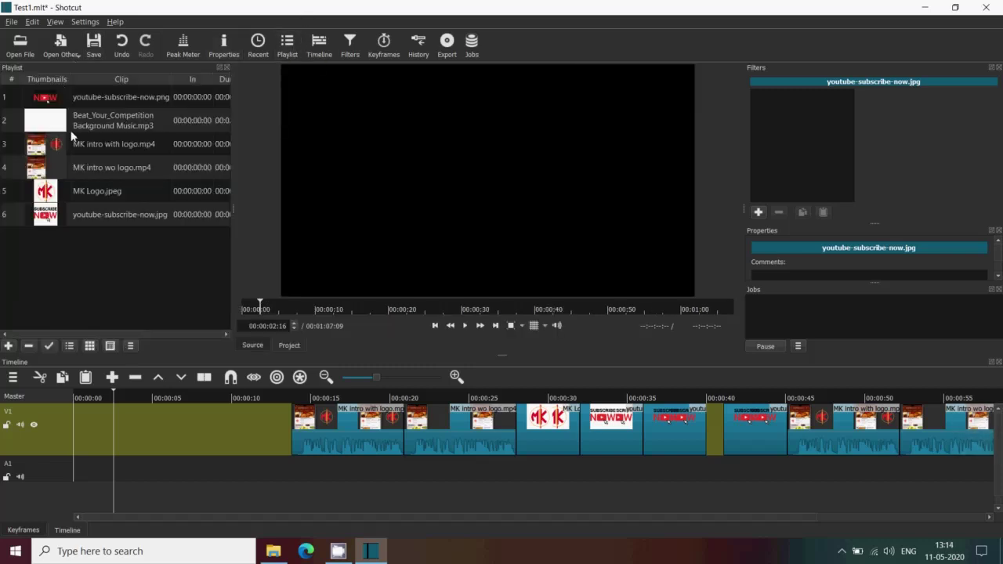